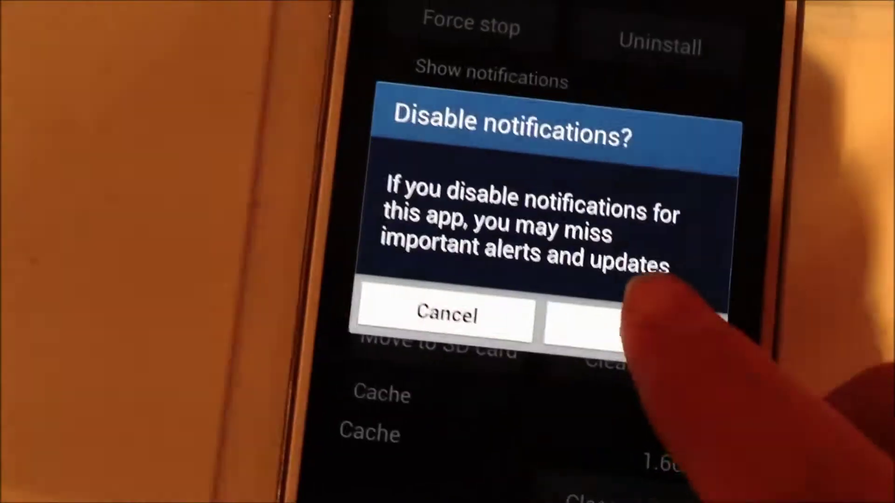
# Confirm the 'Disable notifications?' prompt so Bus Parking 3D stops posting status-bar ads
pyautogui.click(664, 293)
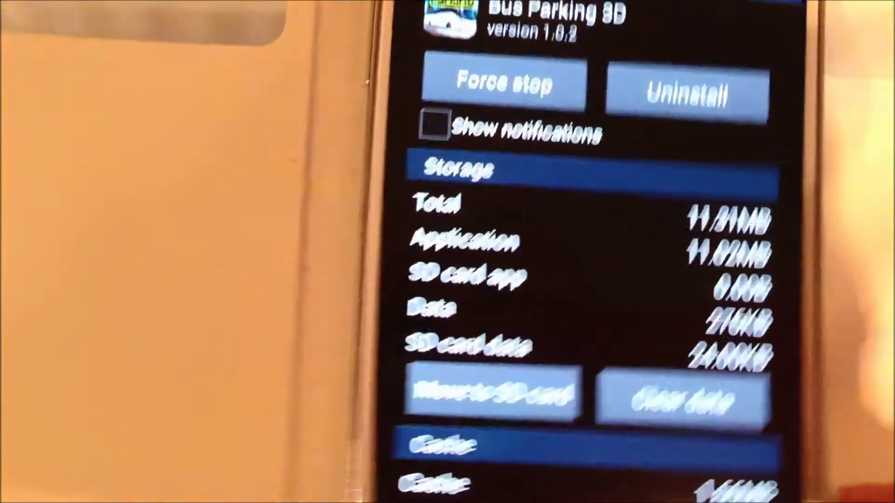